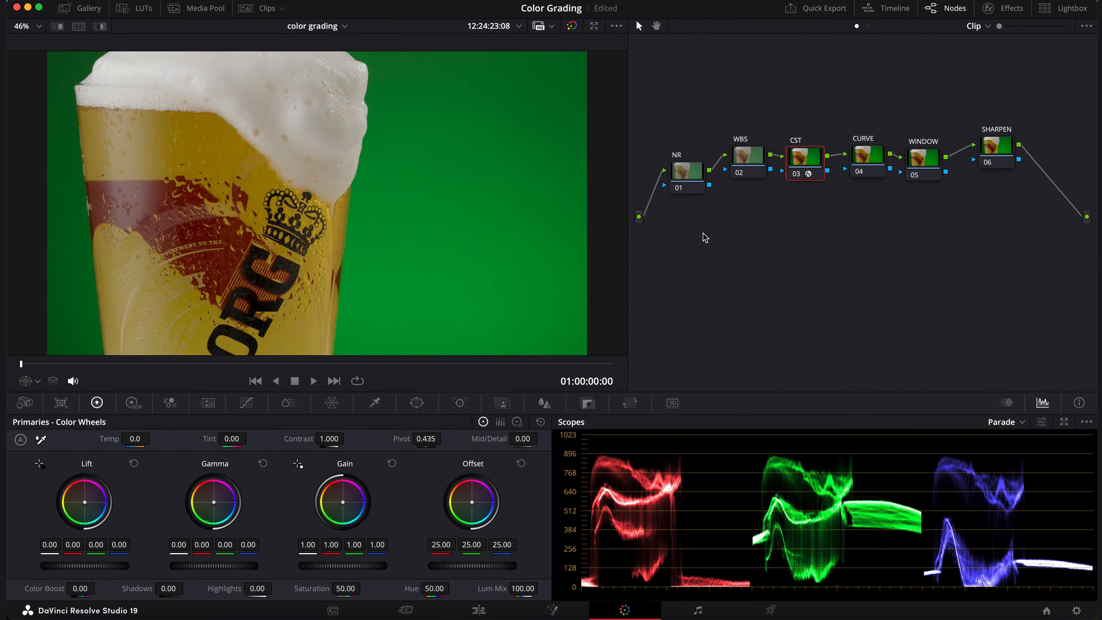
Compare the image with the CST node's colour transform bypassed and enabled
click(797, 175)
click(797, 175)
click(797, 174)
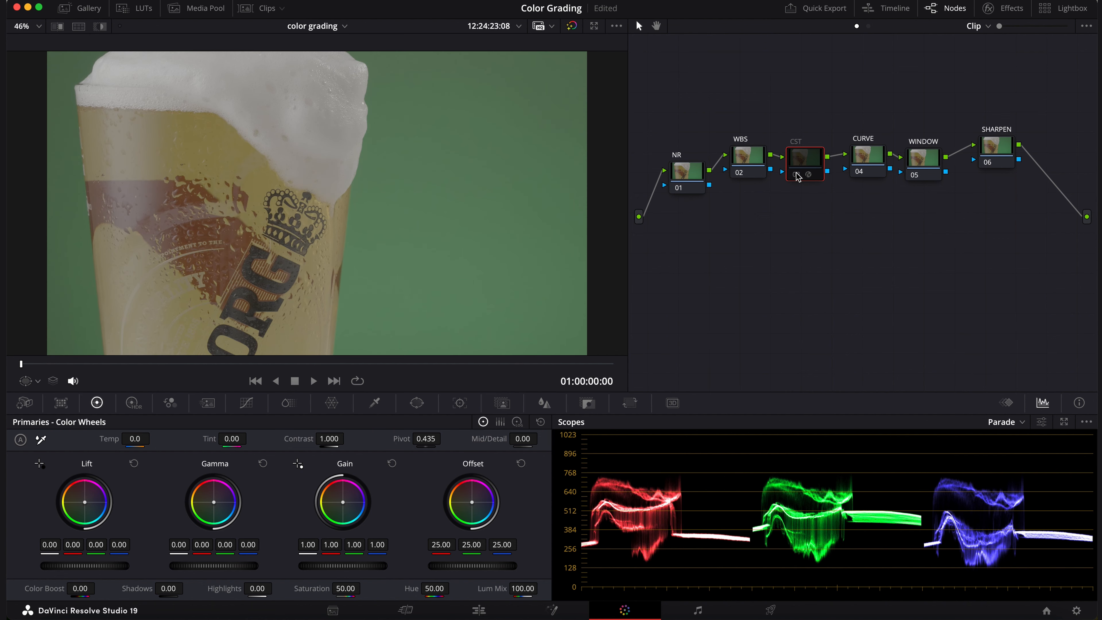
click(798, 174)
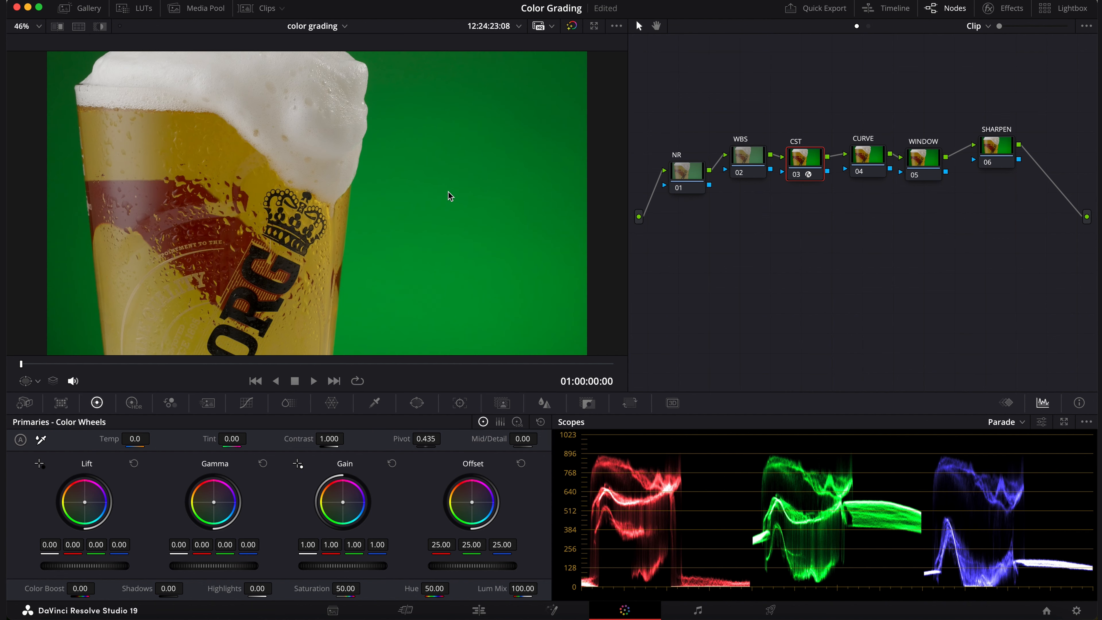
drag(805, 161, 805, 165)
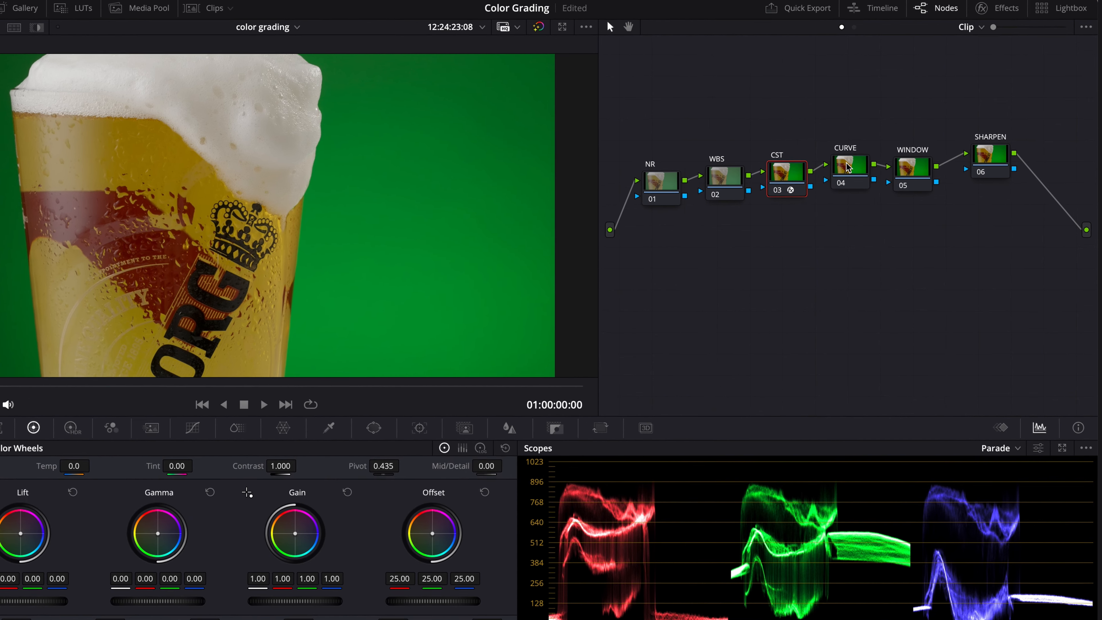
Shape a gentle S-curve on the CURVE node, lowering the shadows, lifting the upper midtones and pulling down the white end
drag(859, 153, 859, 157)
click(139, 445)
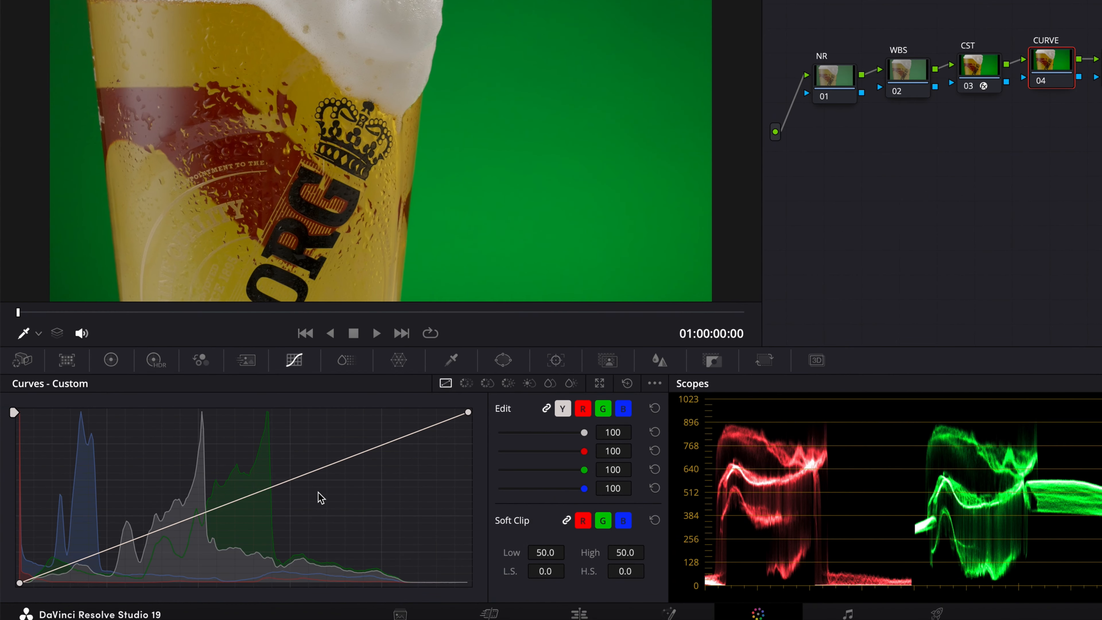
click(180, 521)
drag(184, 521, 180, 530)
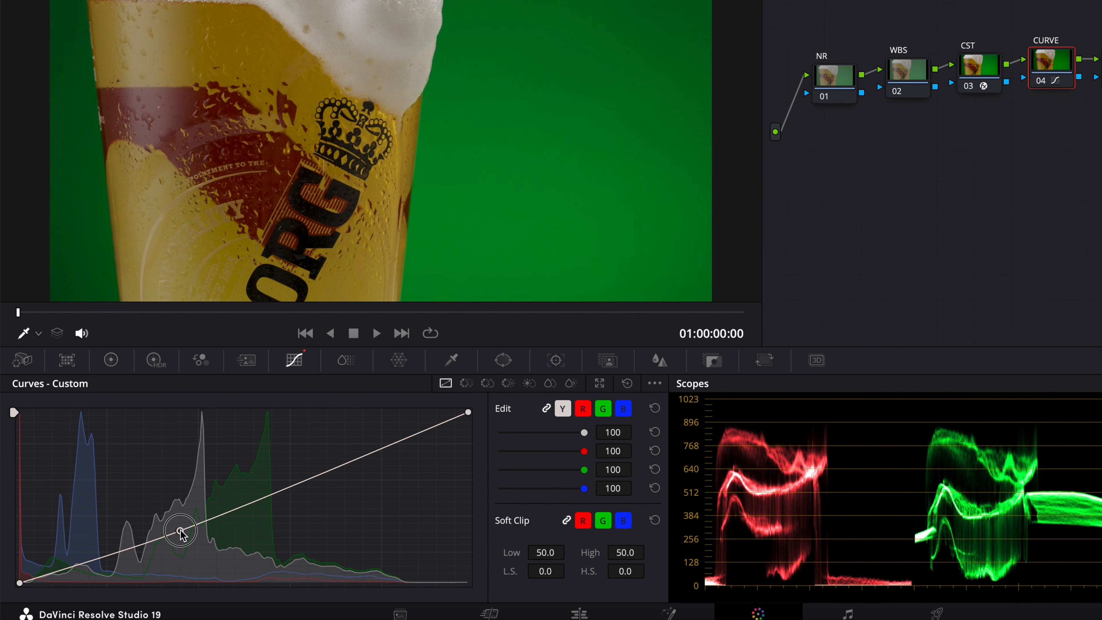
click(328, 462)
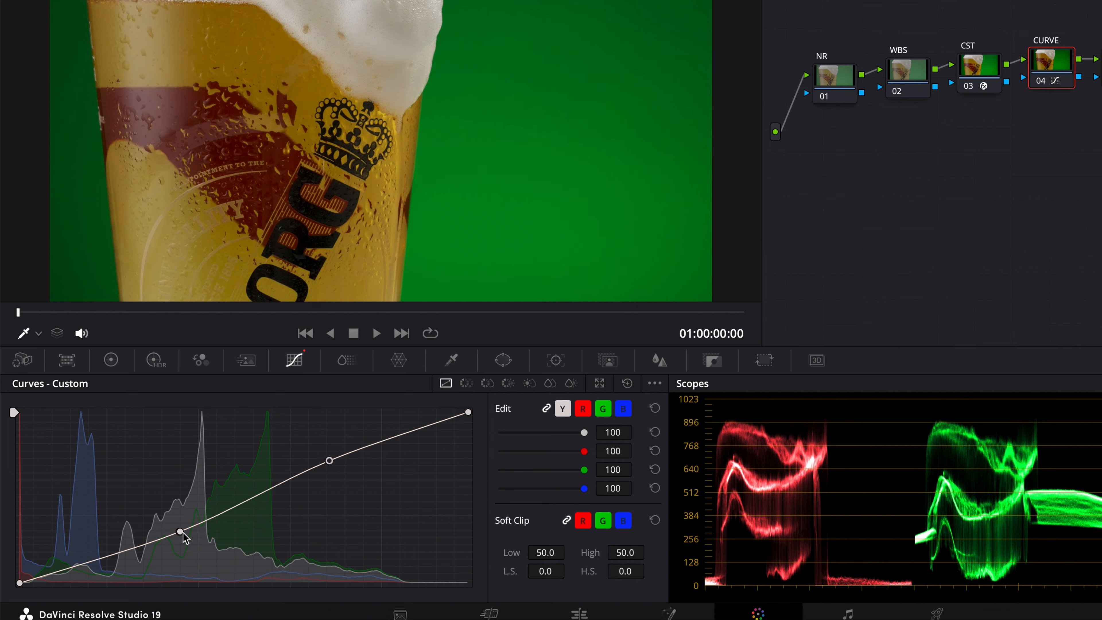
drag(179, 530, 179, 531)
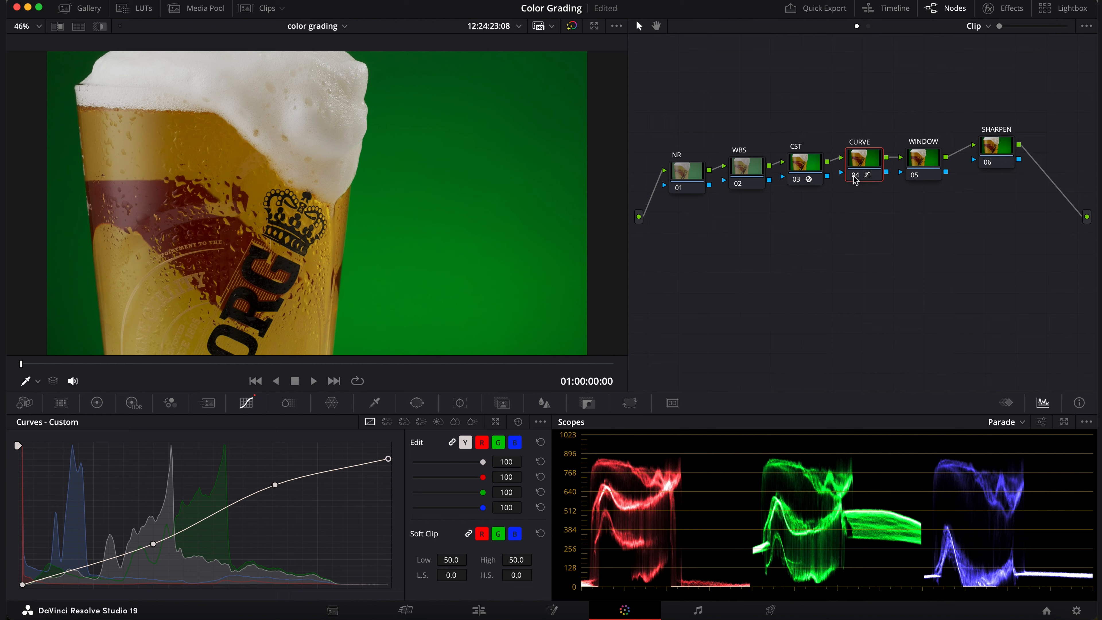
Compare the image with the CURVE node bypassed and enabled
click(854, 175)
click(854, 175)
click(855, 178)
drag(854, 177, 853, 175)
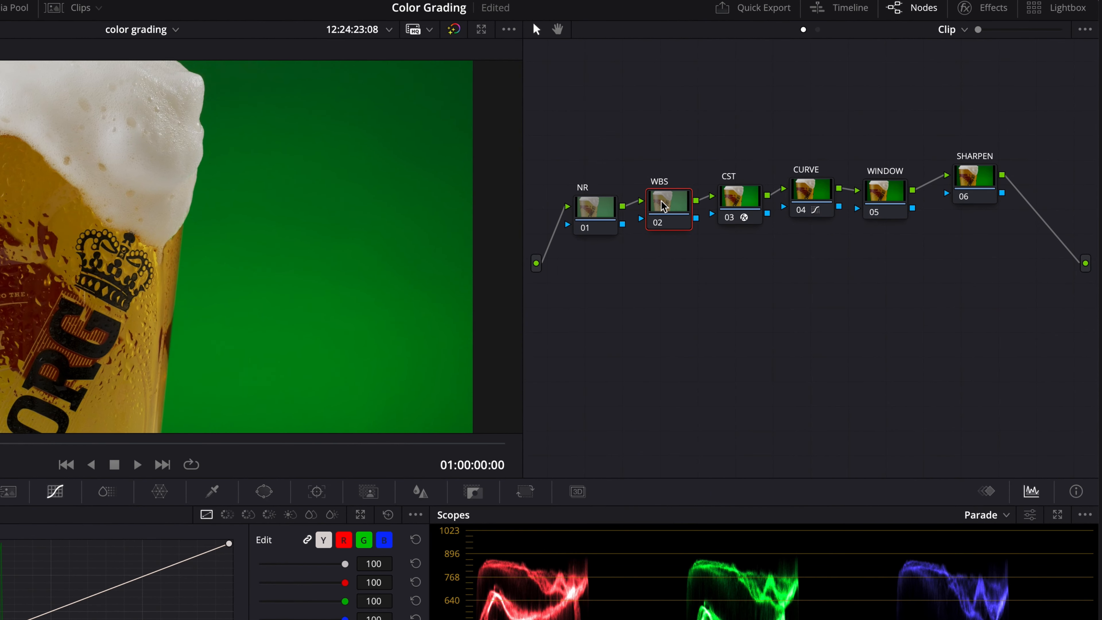
Raise the saturation on the WBS node to about 54.80 in the primary color wheels
click(739, 175)
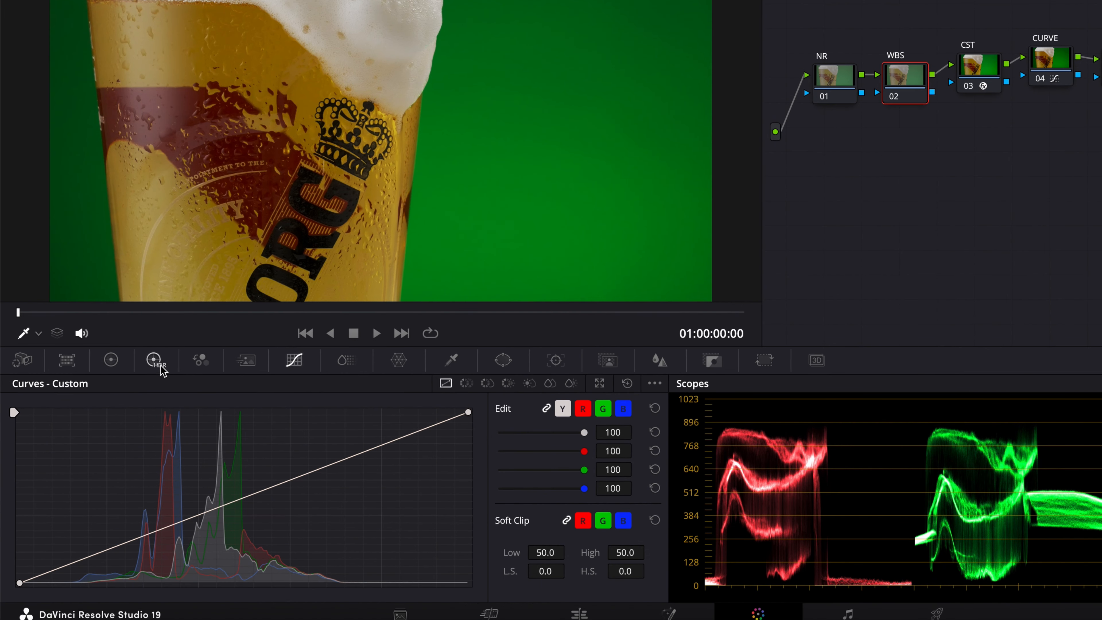
click(161, 368)
click(114, 358)
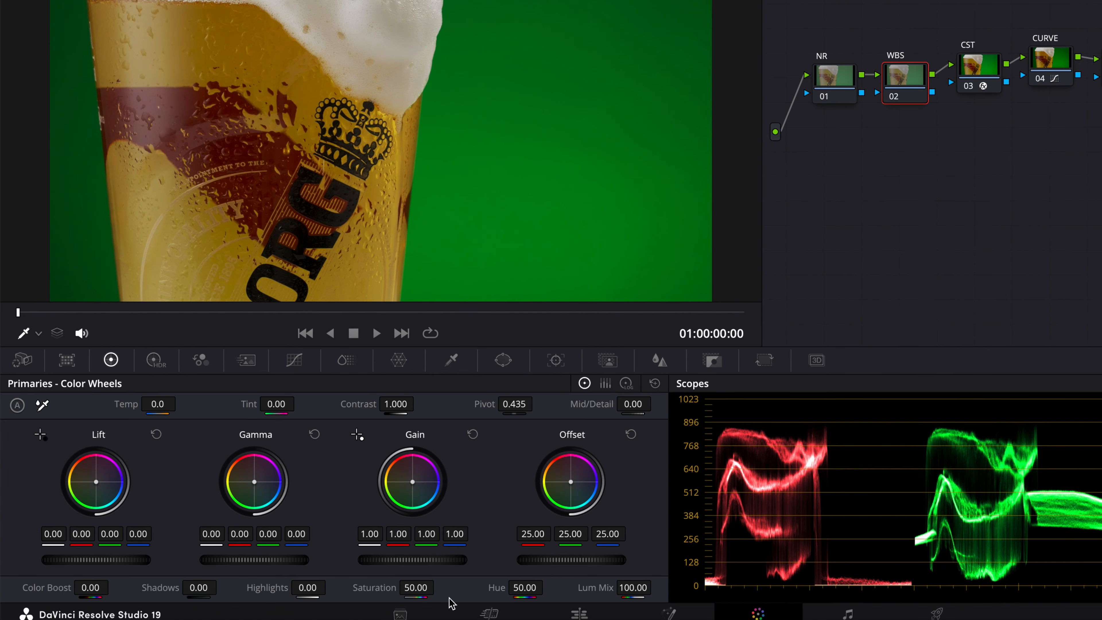
drag(379, 587, 403, 588)
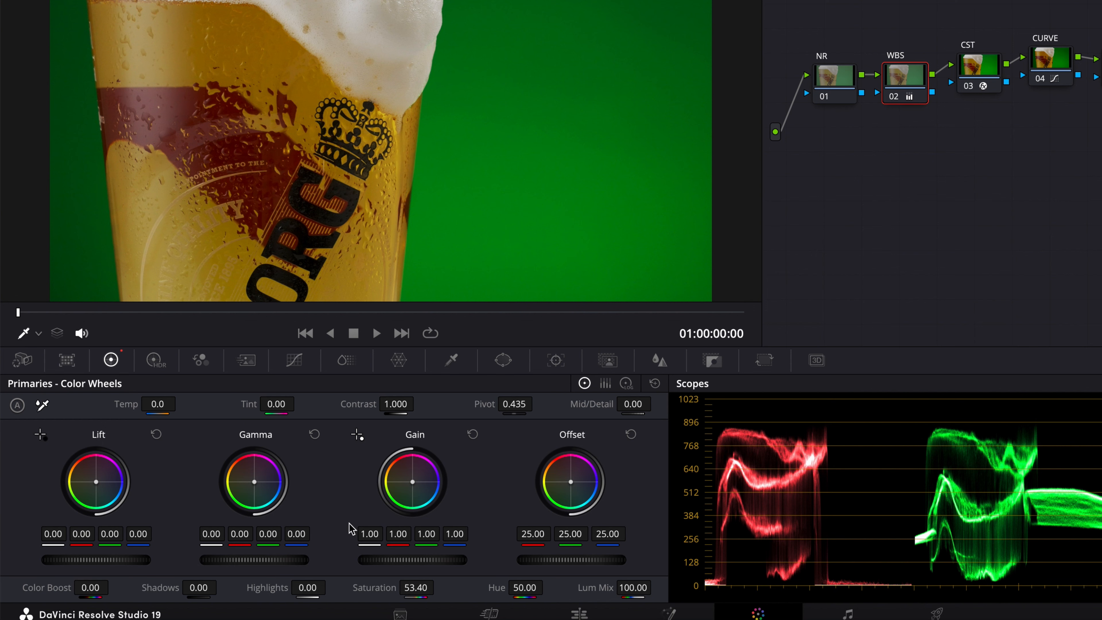
drag(405, 588, 415, 588)
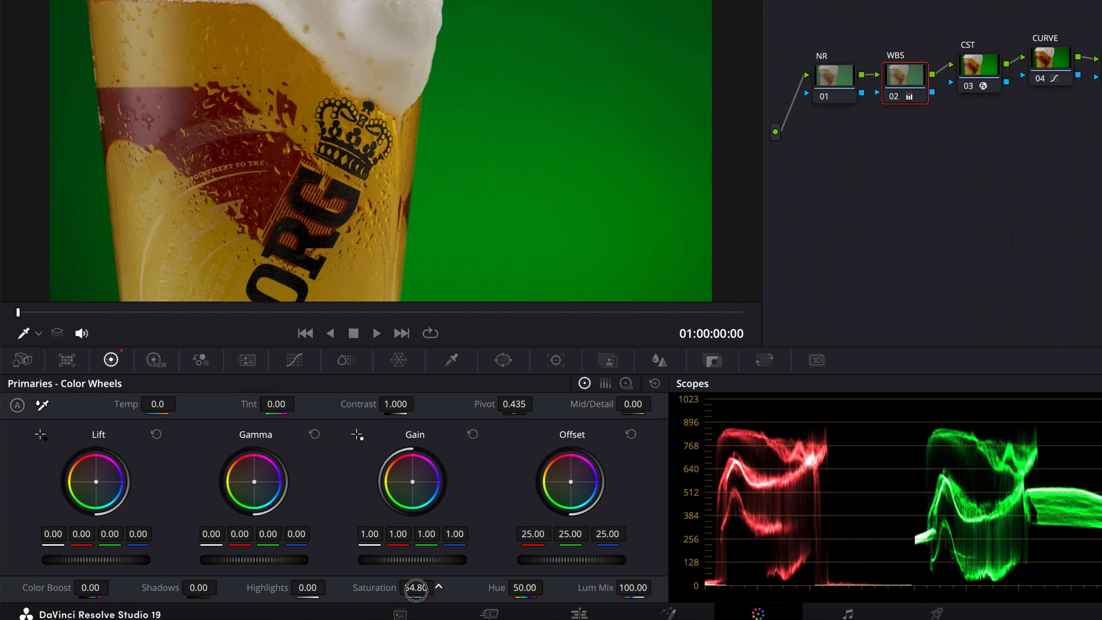
double_click(415, 588)
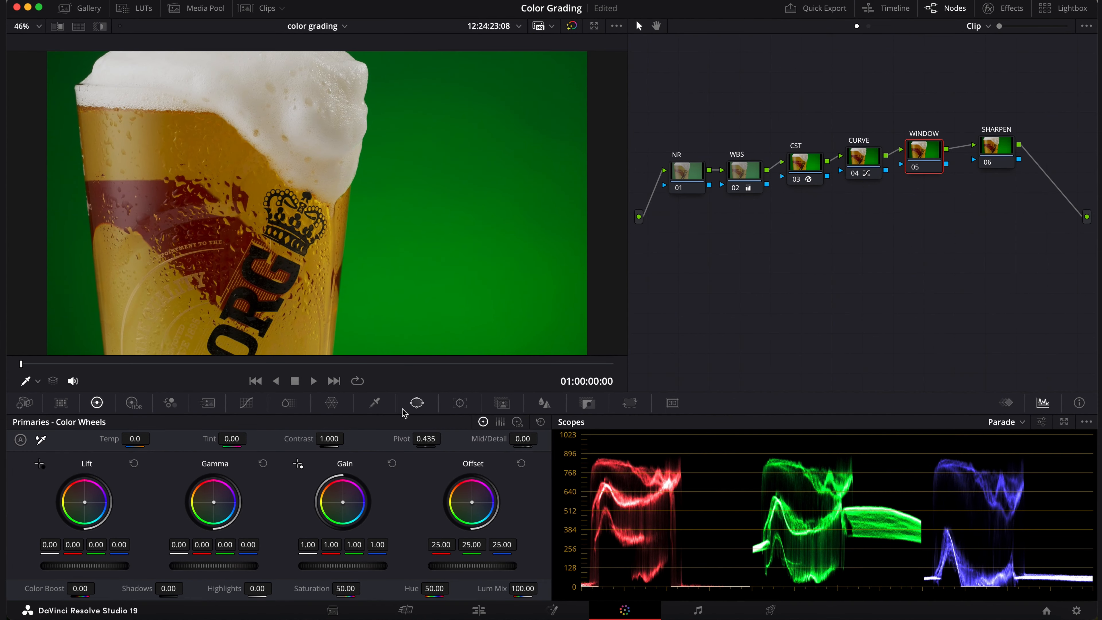
Add a circle window on the WINDOW node, centre it on the beer glass and reshape it into a tall oval nearly the glass's width
click(416, 404)
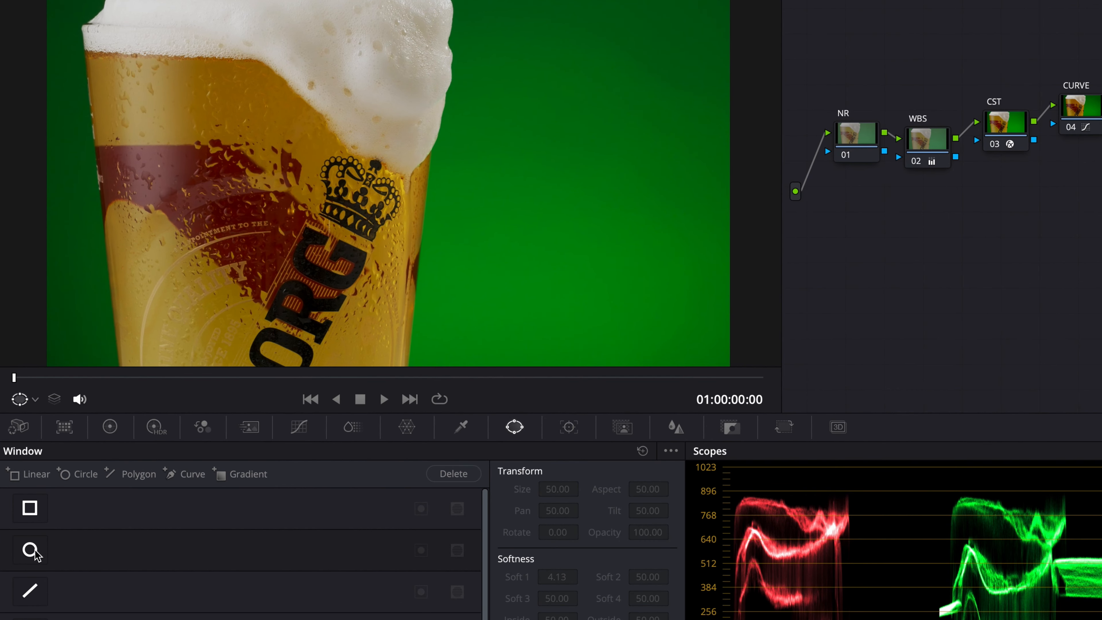
click(30, 550)
drag(386, 173, 261, 243)
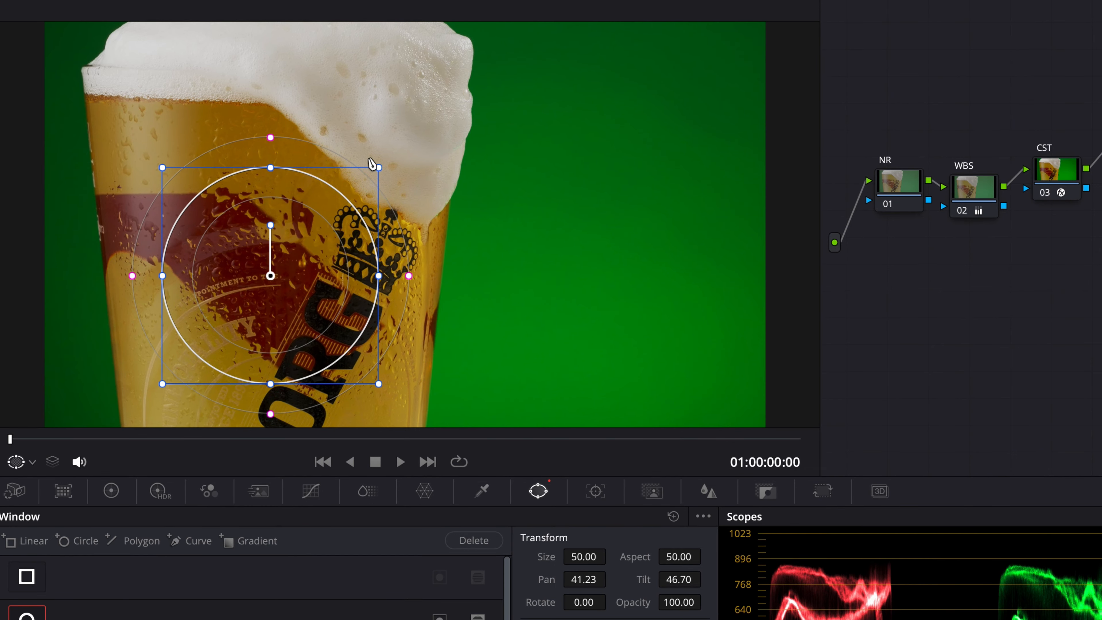
drag(378, 166, 400, 134)
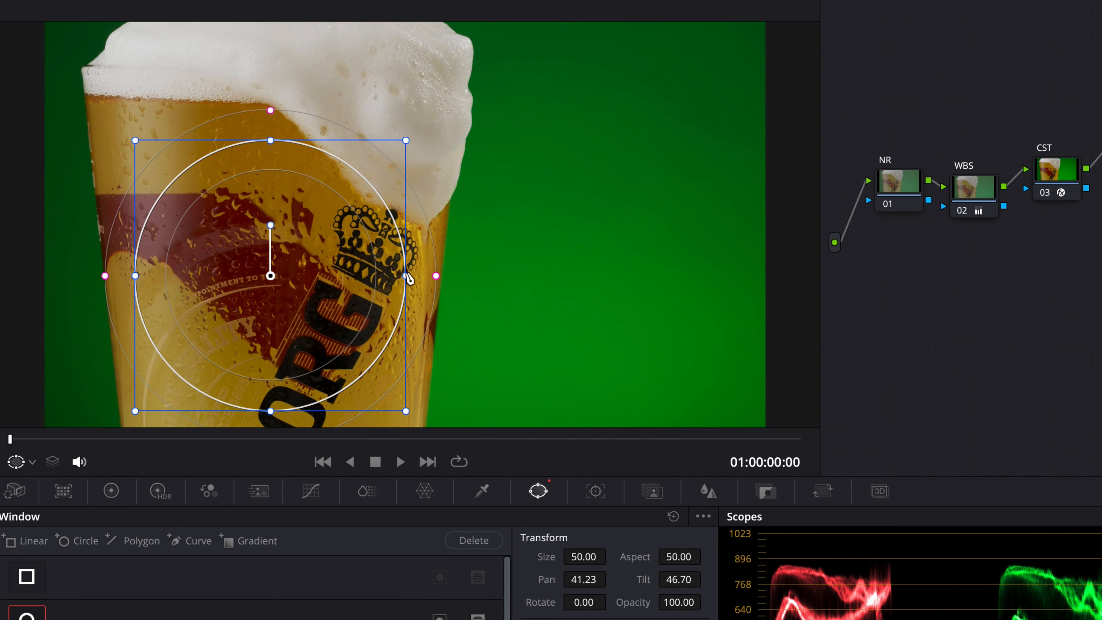
drag(406, 275, 385, 276)
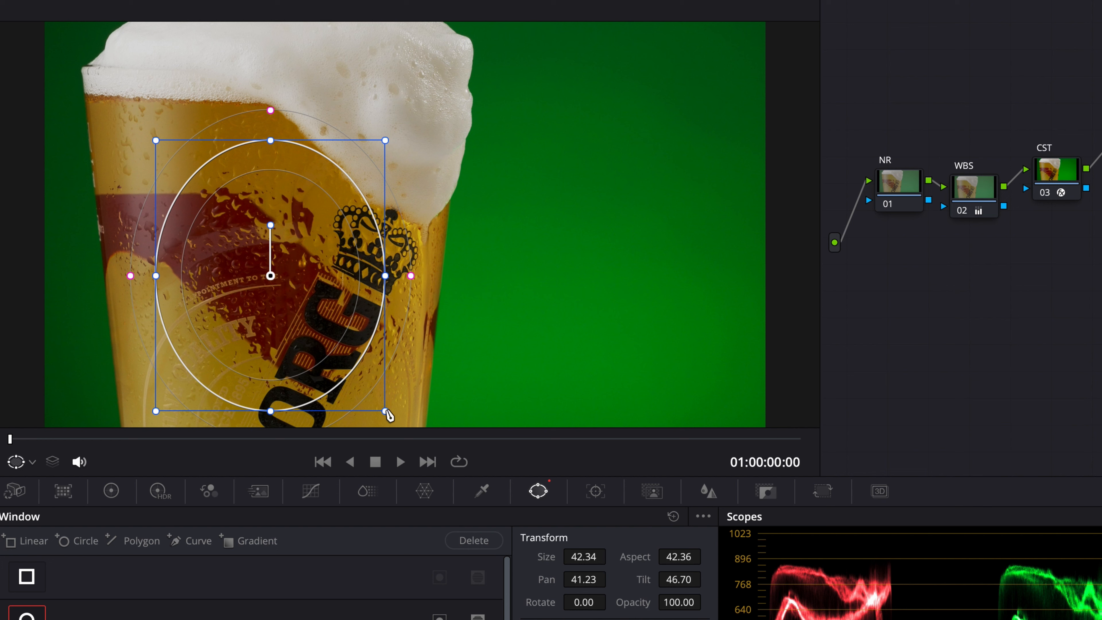
drag(385, 412, 423, 460)
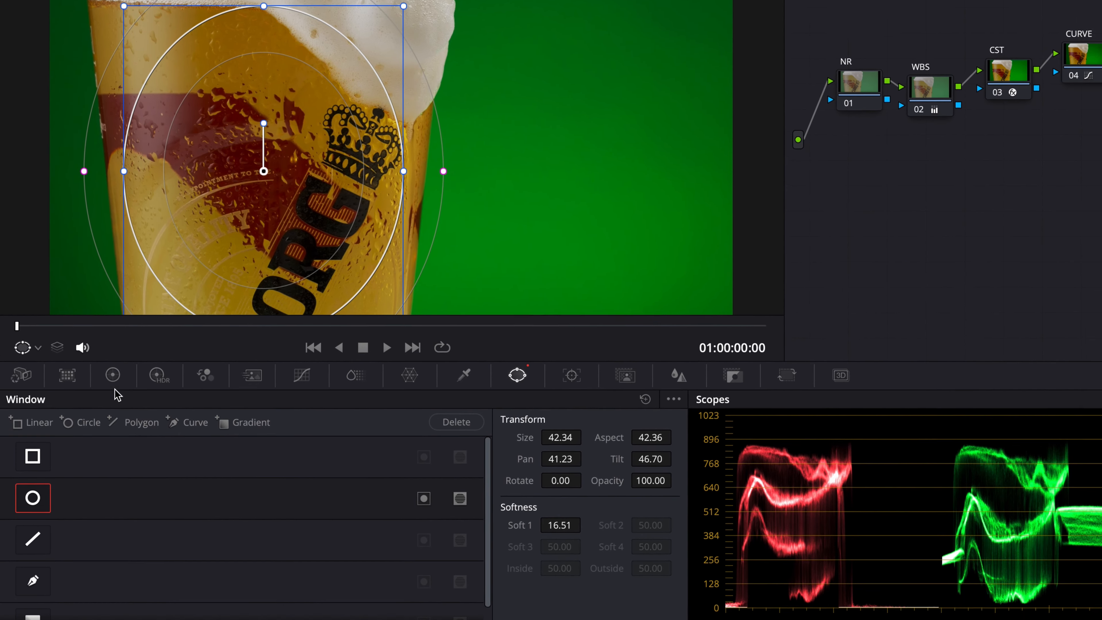
Raise the windowed area's Gain to 1.08 and its Saturation to 65 on the WINDOW node
click(111, 489)
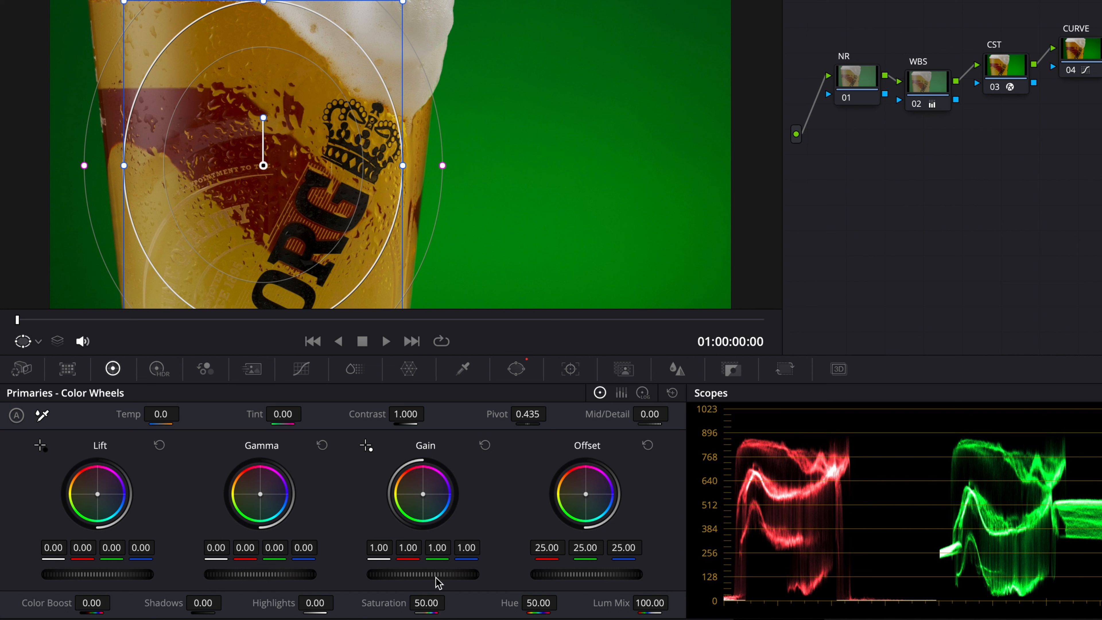
drag(424, 575, 435, 575)
drag(425, 603, 449, 582)
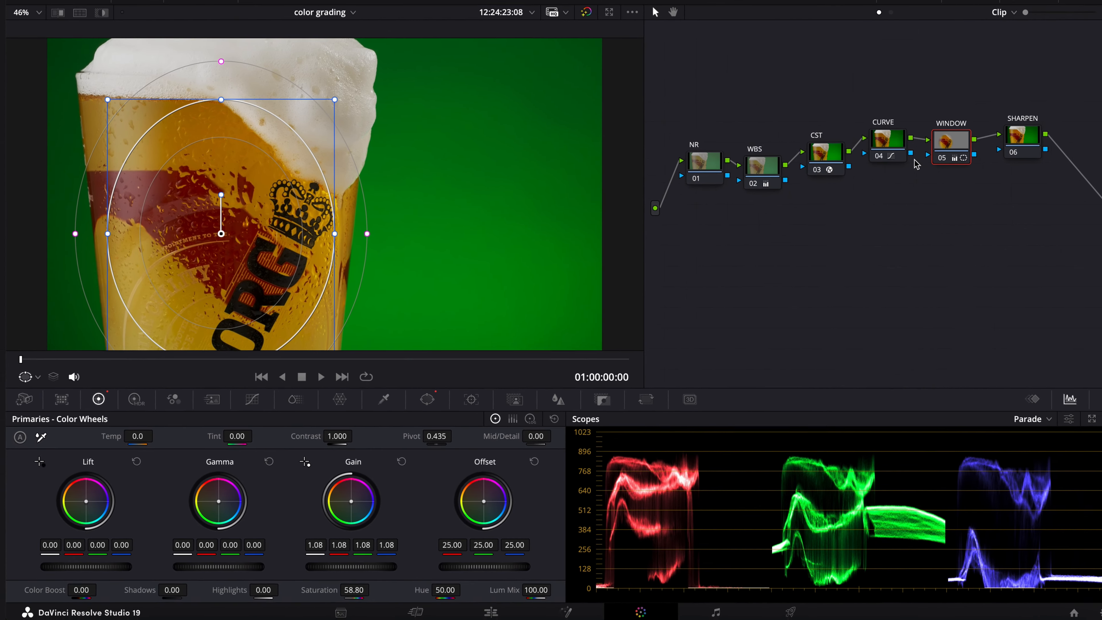
Compare the beer glass with the WINDOW node bypassed and enabled, keeping the CURVE node selected to hide the window outline
click(1085, 54)
mouse_move(867, 153)
mouse_down()
mouse_move(920, 162)
mouse_move(875, 162)
mouse_up()
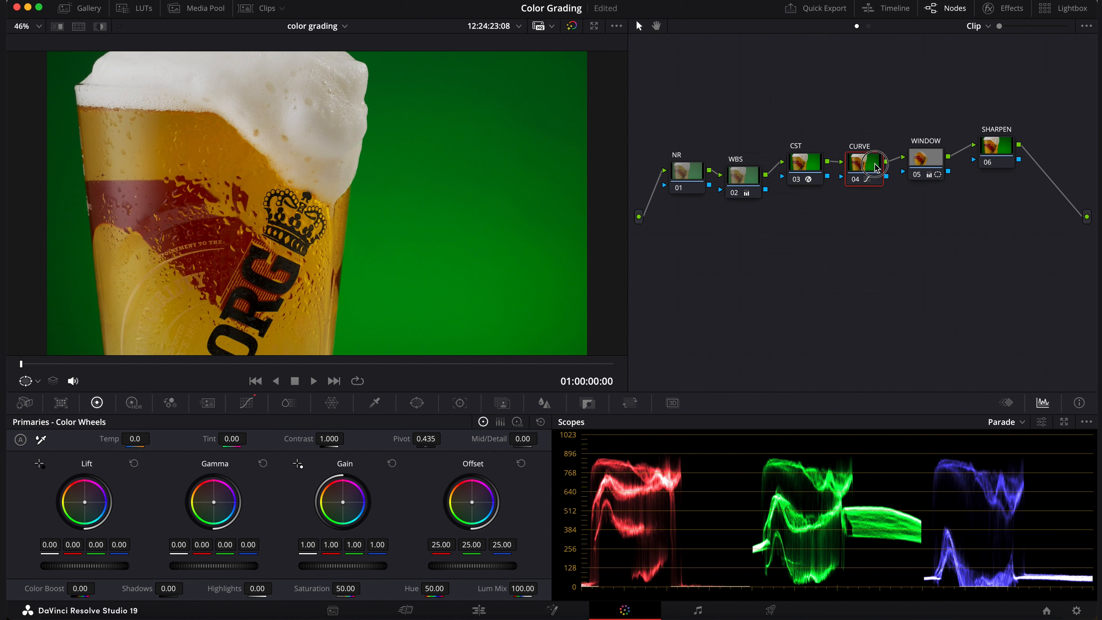
drag(875, 162, 880, 156)
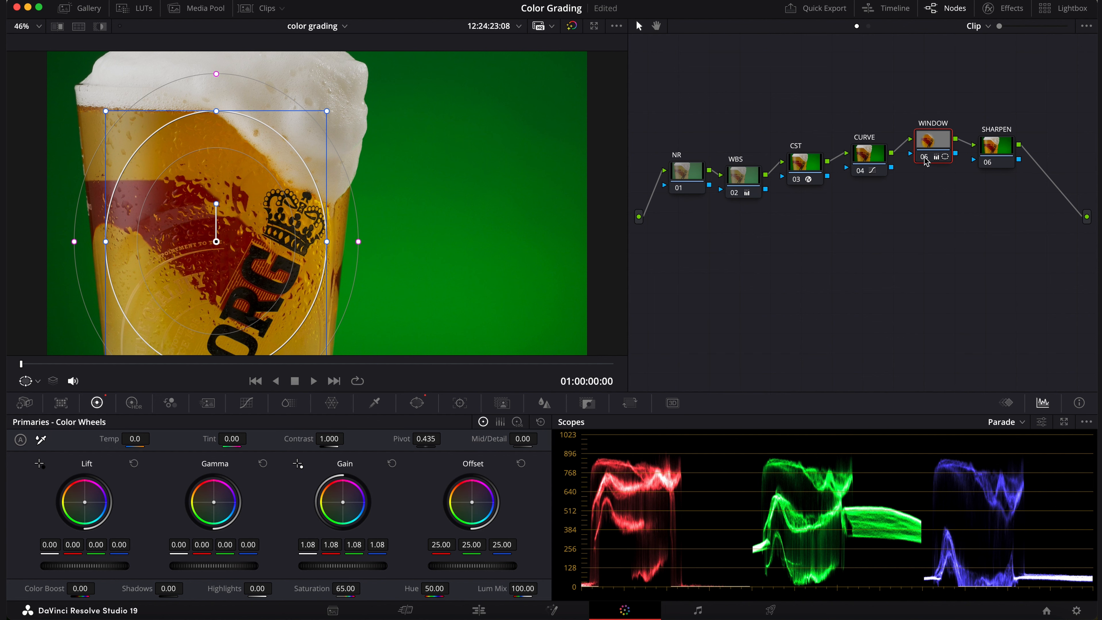
click(925, 159)
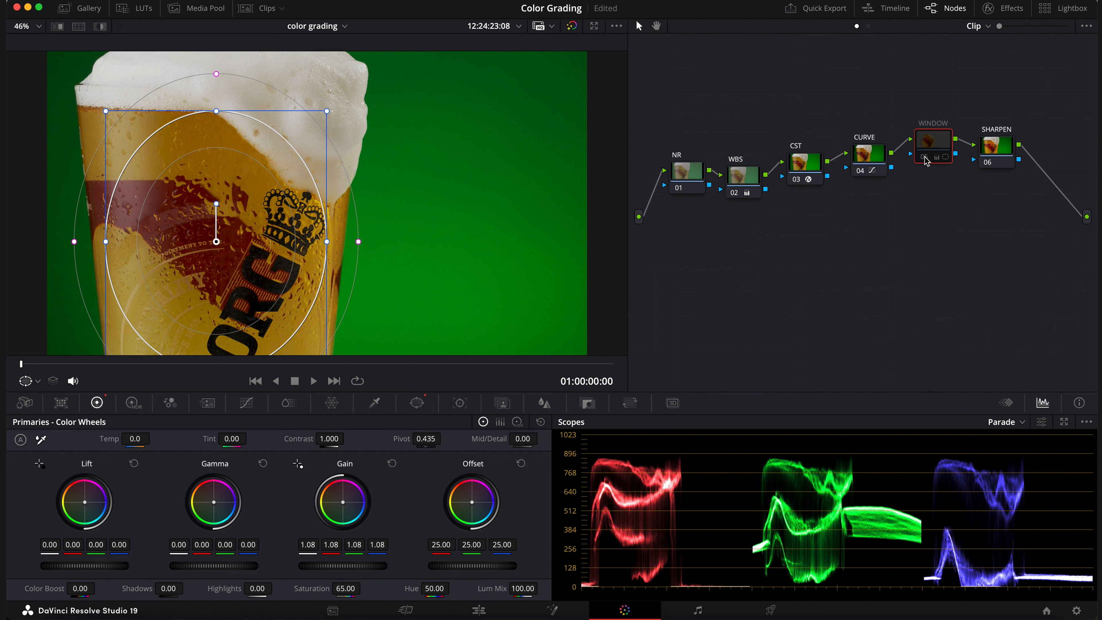
click(926, 159)
drag(881, 156, 881, 143)
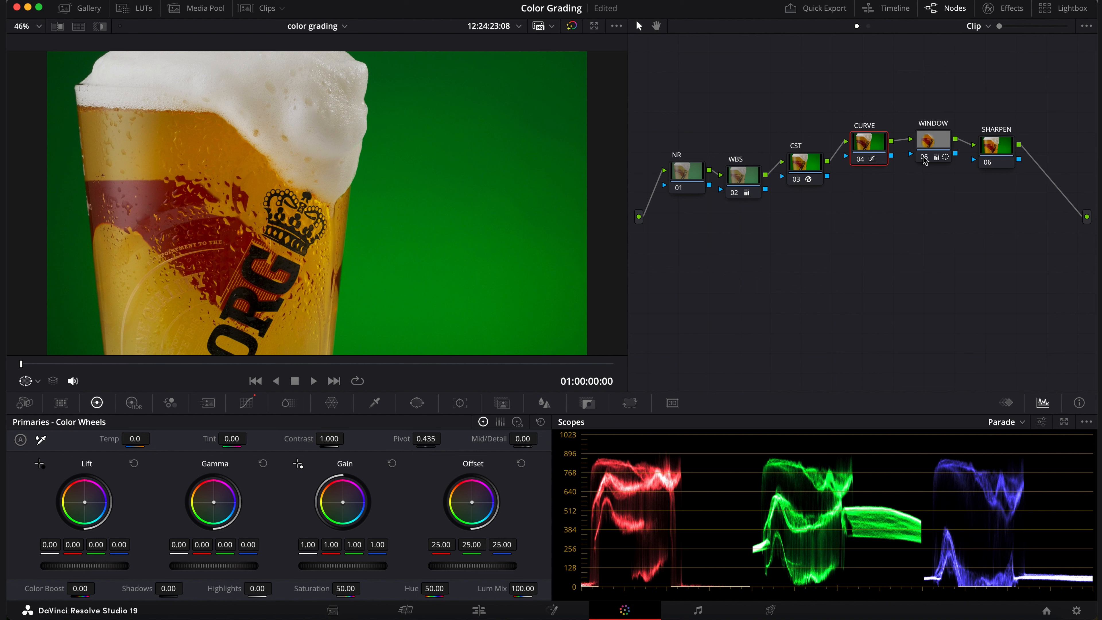
mouse_move(926, 159)
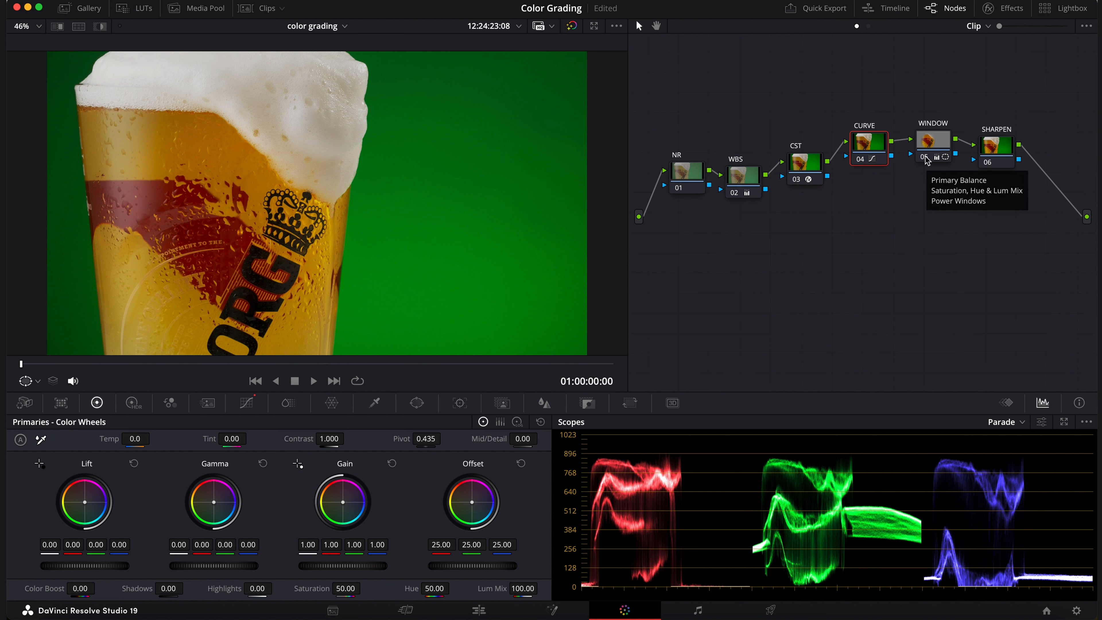
key(super+z)
drag(880, 161, 883, 154)
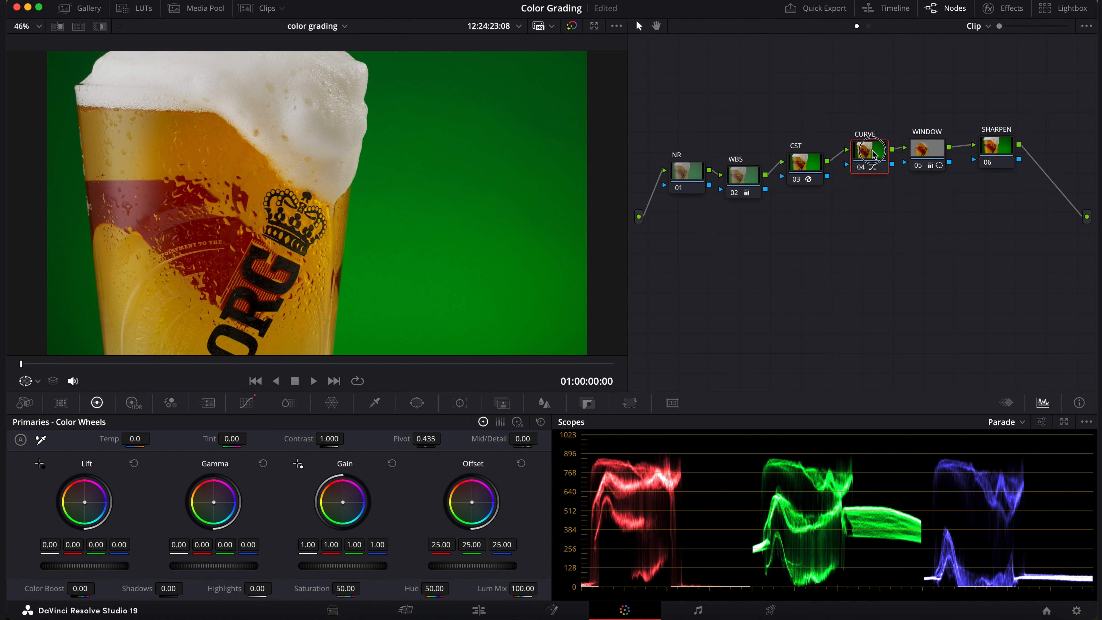
click(917, 168)
click(917, 169)
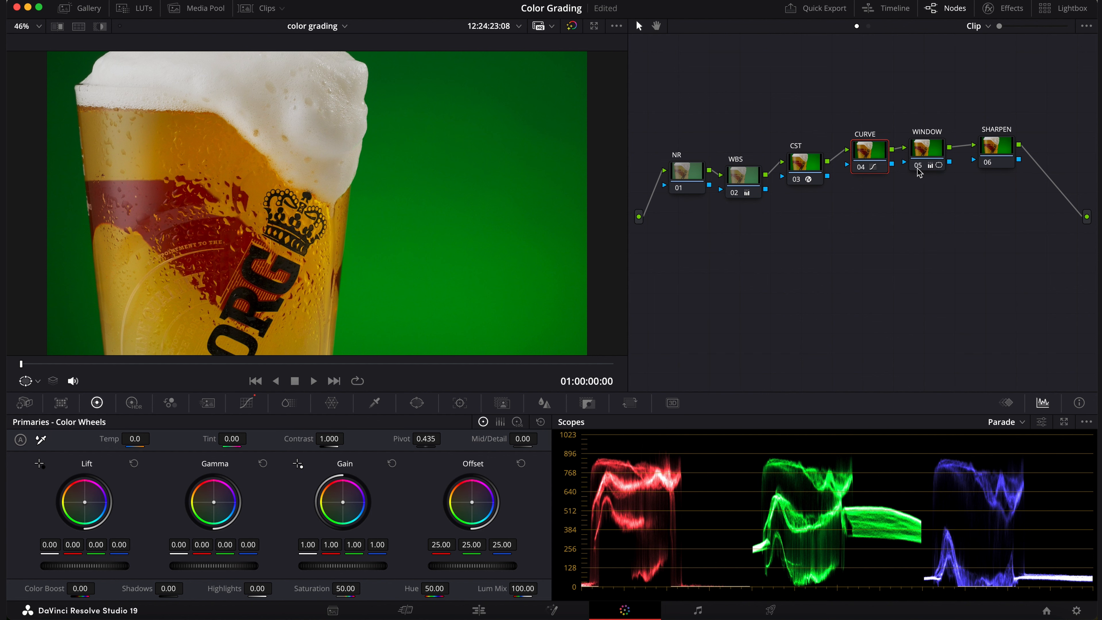
click(917, 168)
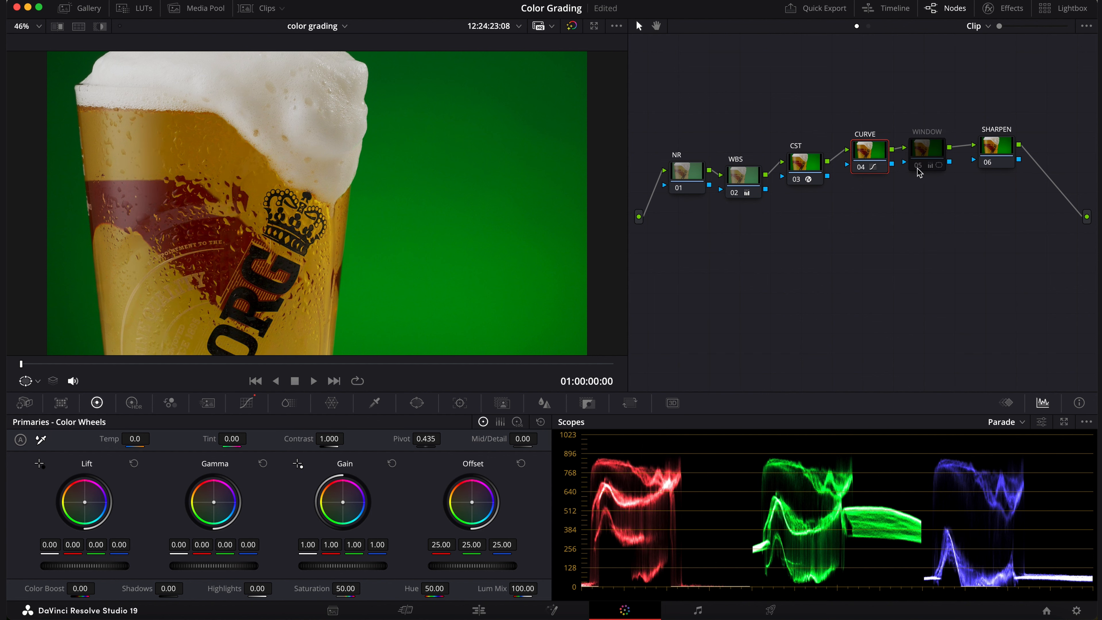
click(918, 168)
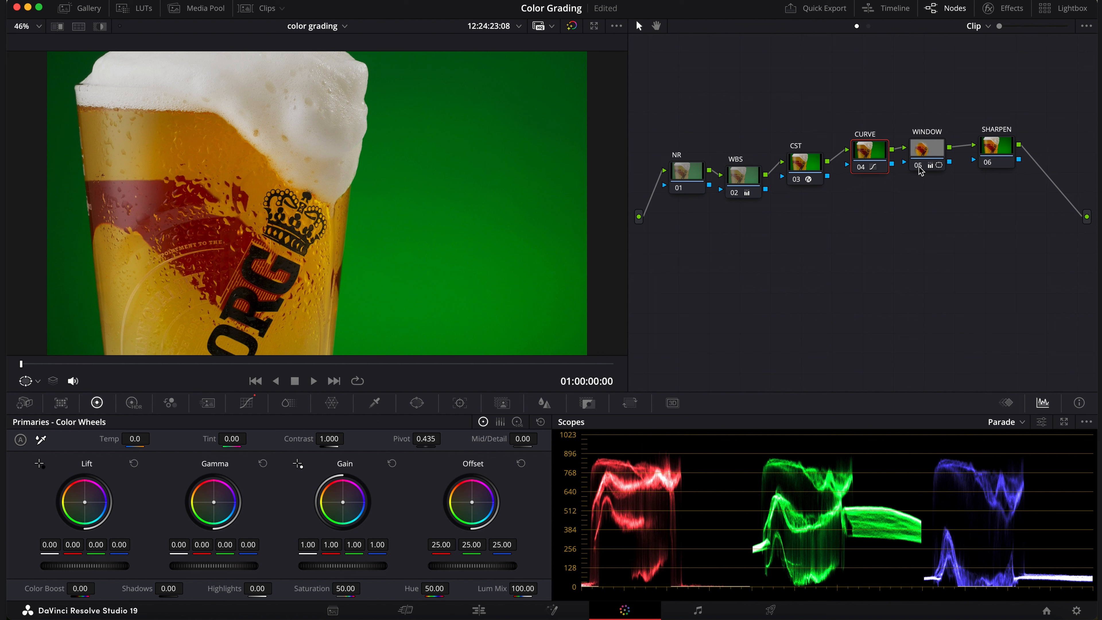
drag(691, 164, 686, 173)
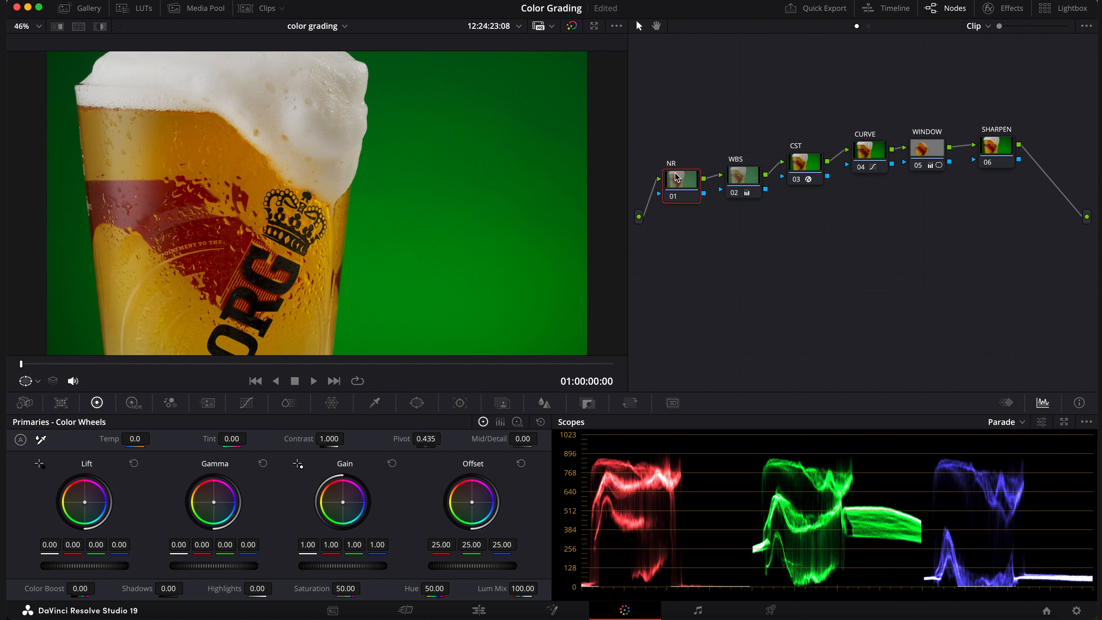
drag(689, 199, 690, 194)
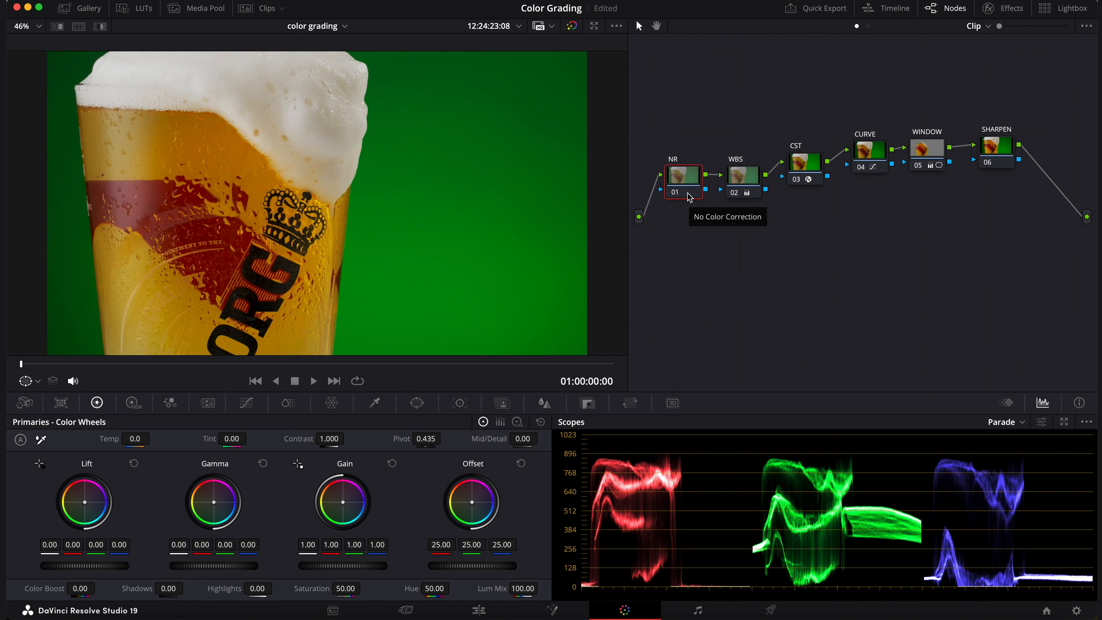
drag(684, 185, 683, 183)
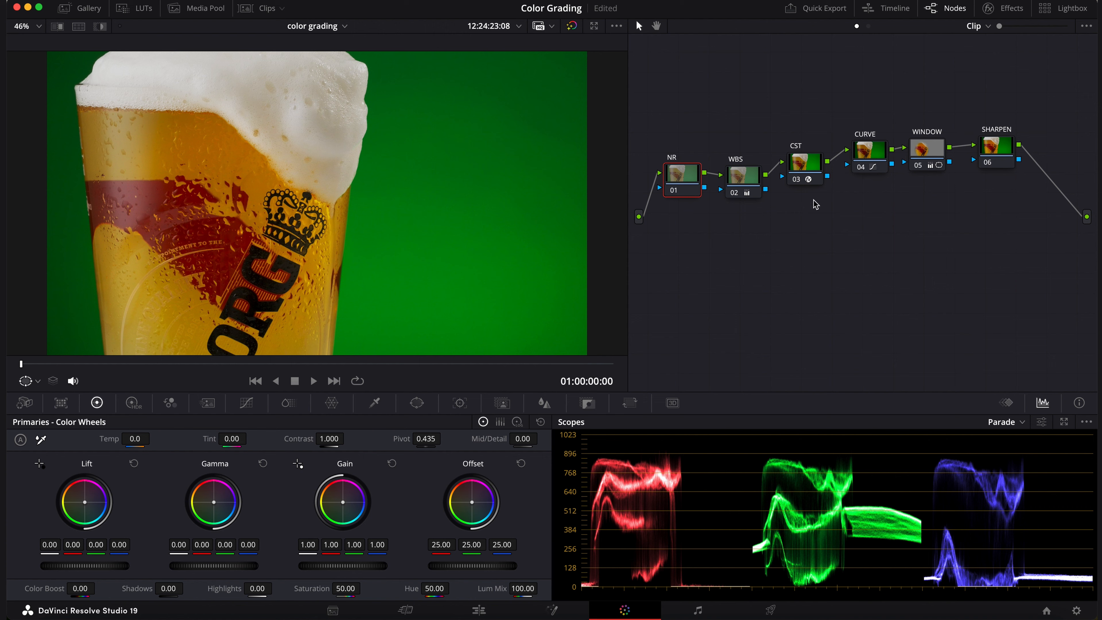
Sharpen the image on the SHARPEN node by setting the linked Sharpen radius to 0.40
drag(989, 148, 996, 132)
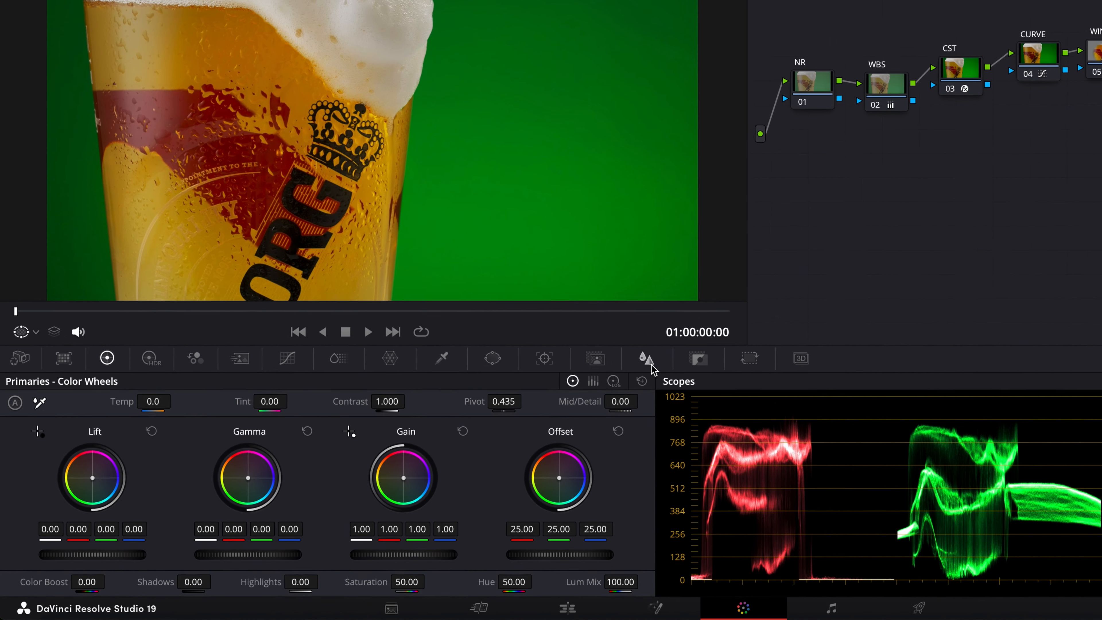
click(544, 404)
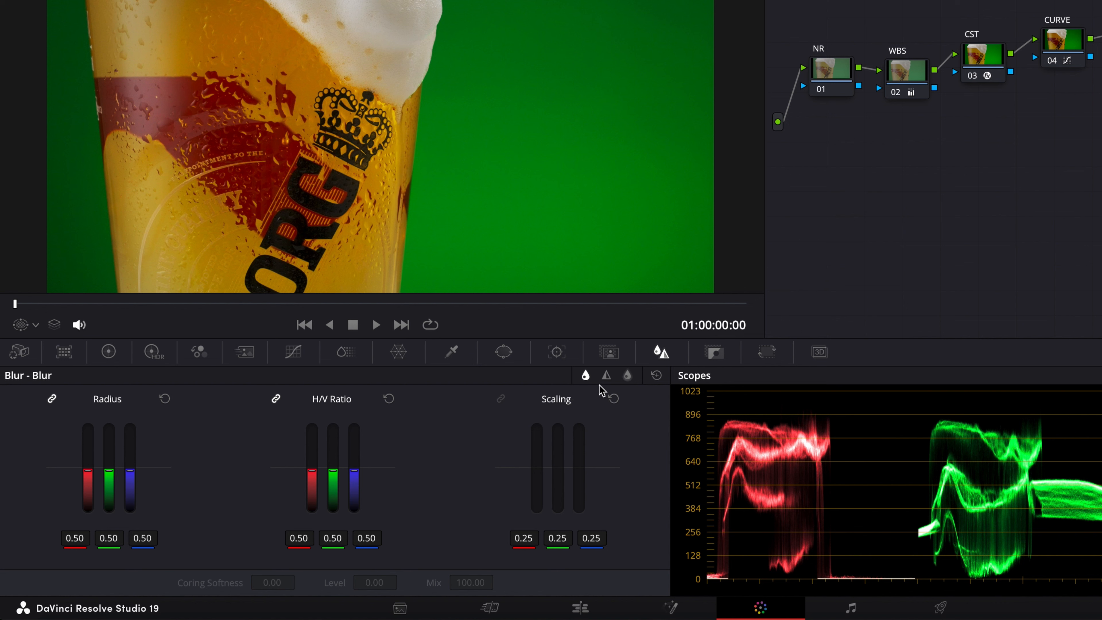
click(606, 376)
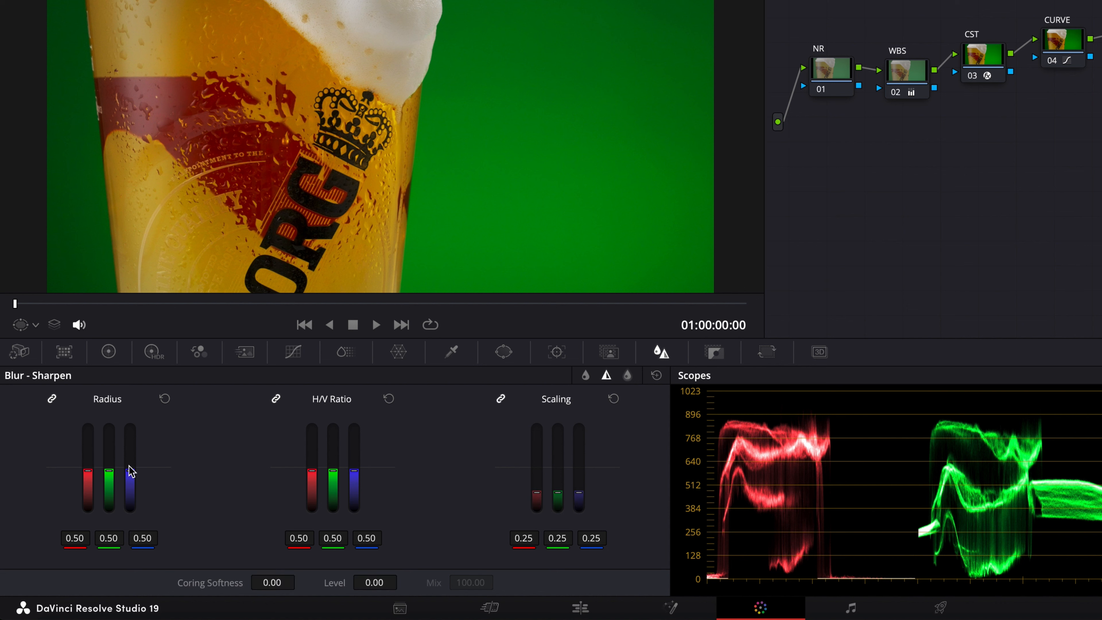
drag(134, 472, 133, 479)
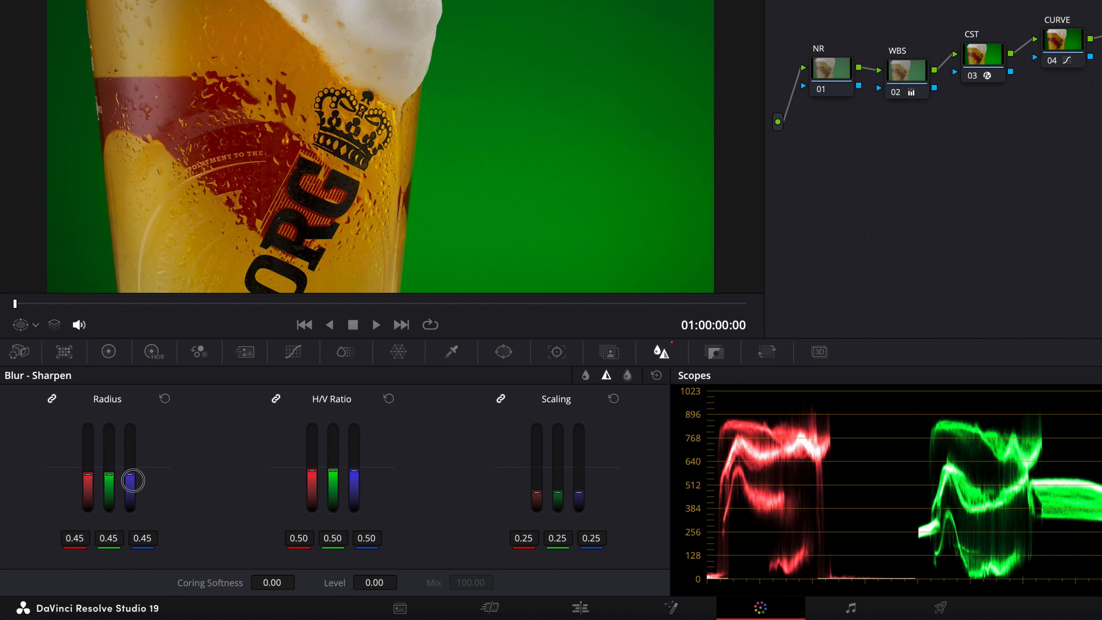
drag(132, 479, 131, 480)
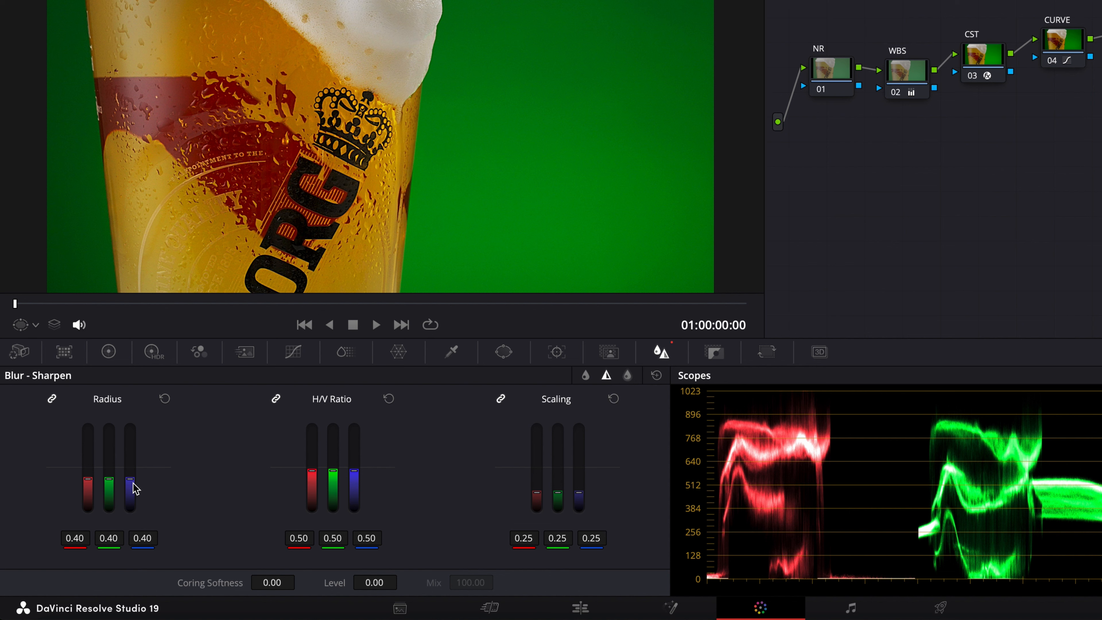
Soften the sharpening slightly by raising the linked Sharpen radius on the SHARPEN node
mouse_move(133, 484)
mouse_down()
mouse_move(140, 476)
mouse_move(128, 470)
mouse_up()
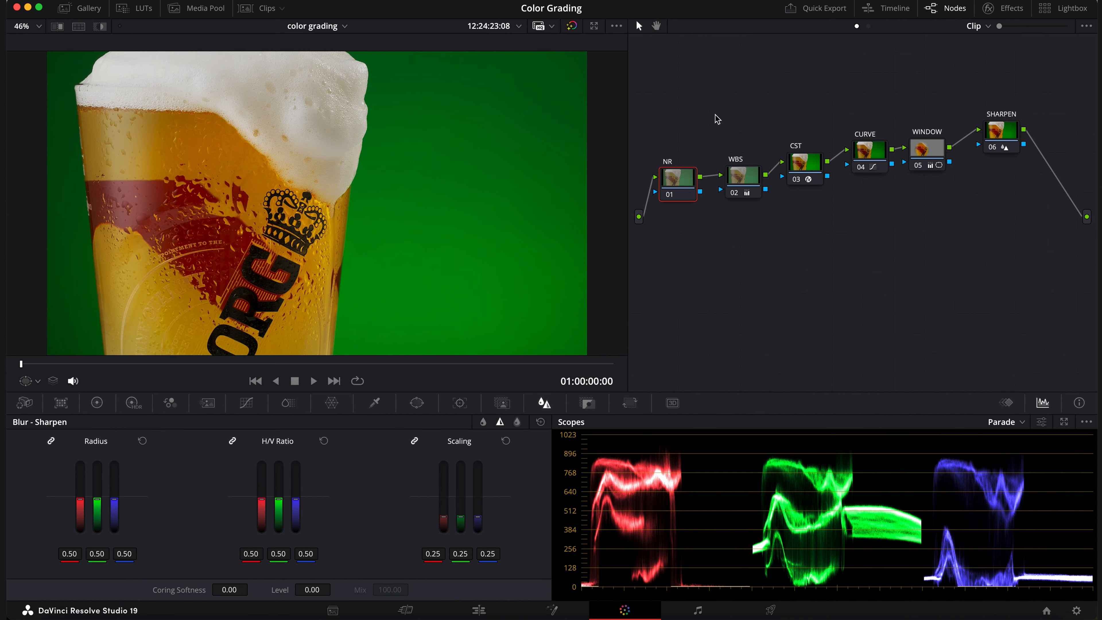
Compare the beer glass clip with all color grades bypassed and enabled, and select the WBS node
click(572, 27)
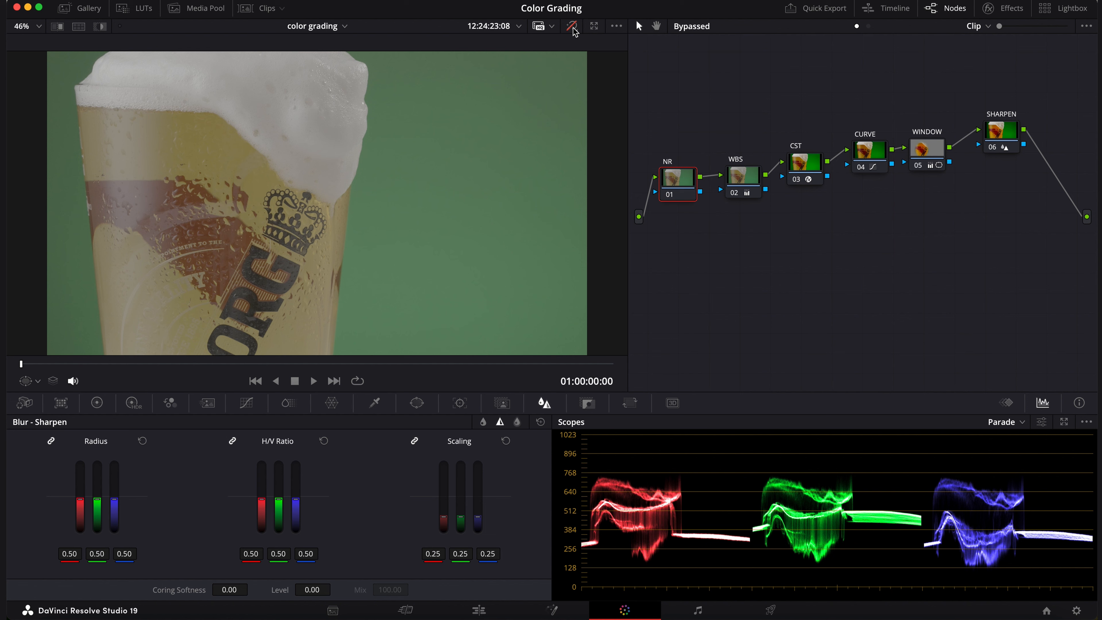
click(572, 27)
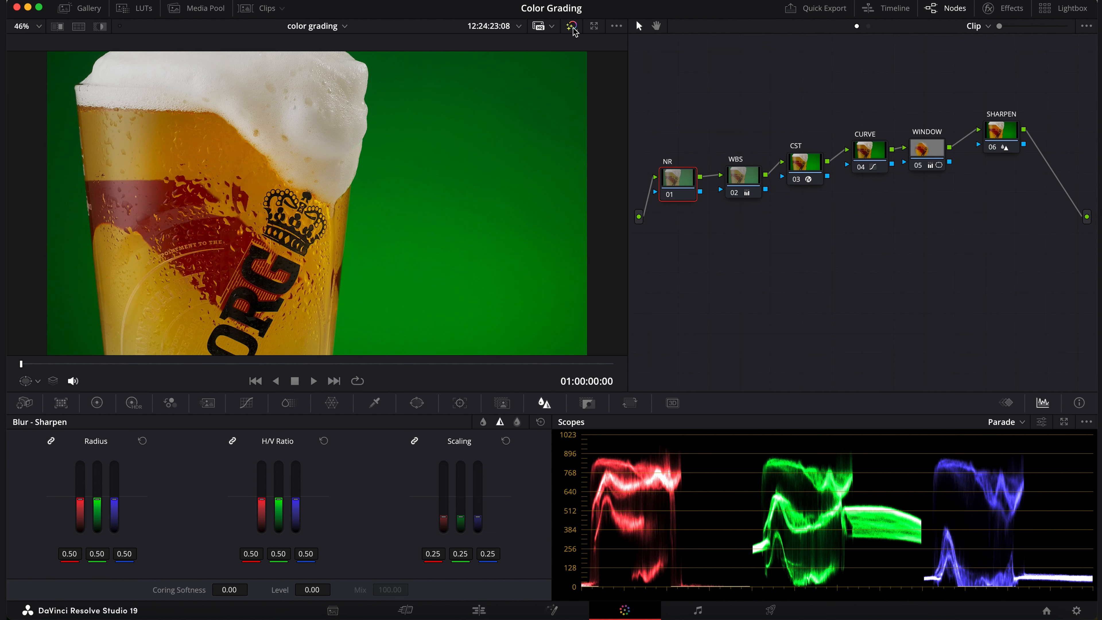
click(572, 26)
click(572, 26)
drag(742, 178, 741, 174)
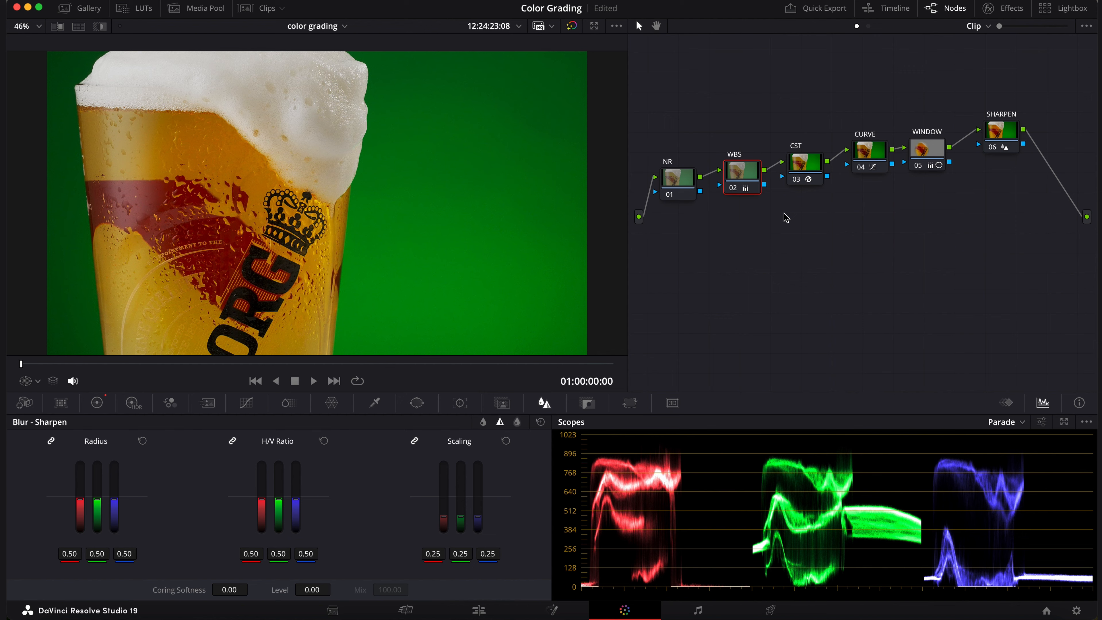
Switch to the Edit page and add a Zoom keyframe at the start of clip C1618.MP4 with Zoom at 1.000
click(478, 609)
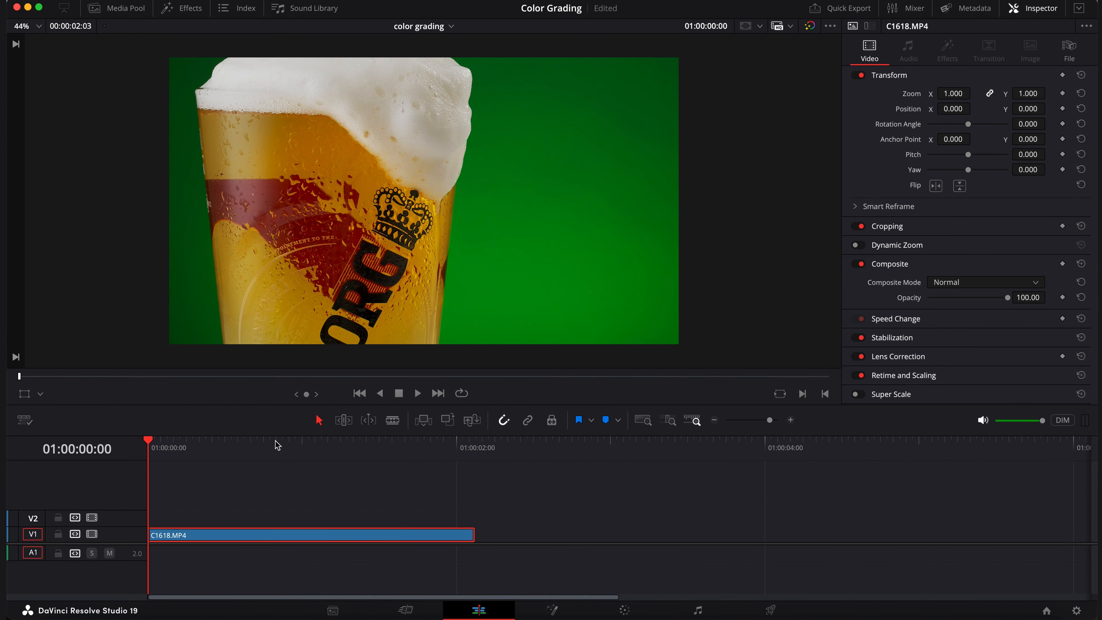
click(1062, 94)
click(1062, 93)
click(1062, 94)
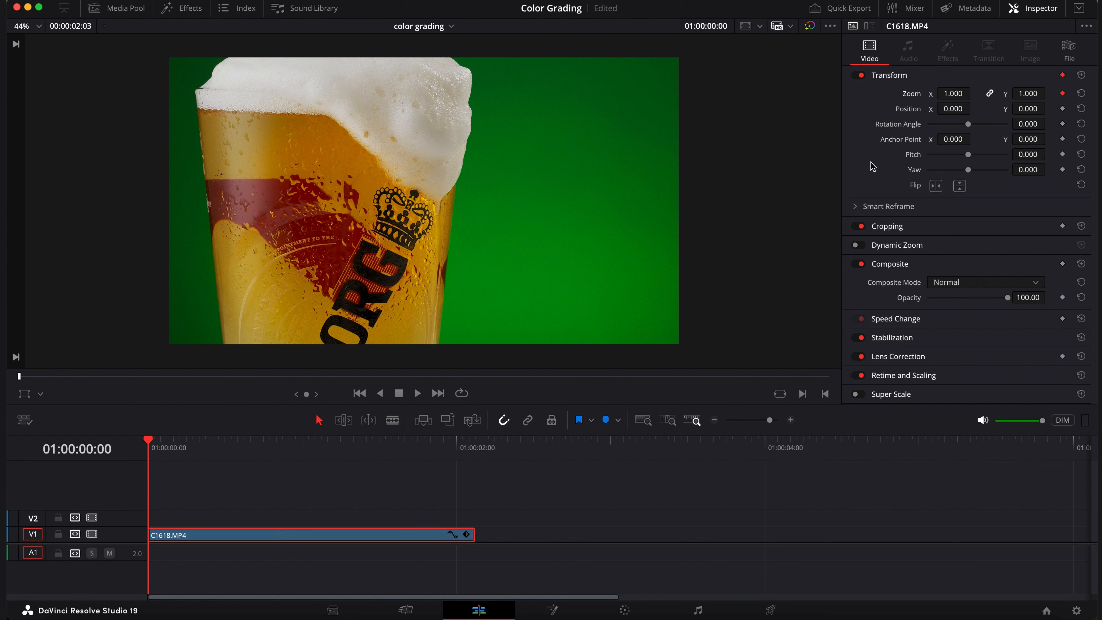